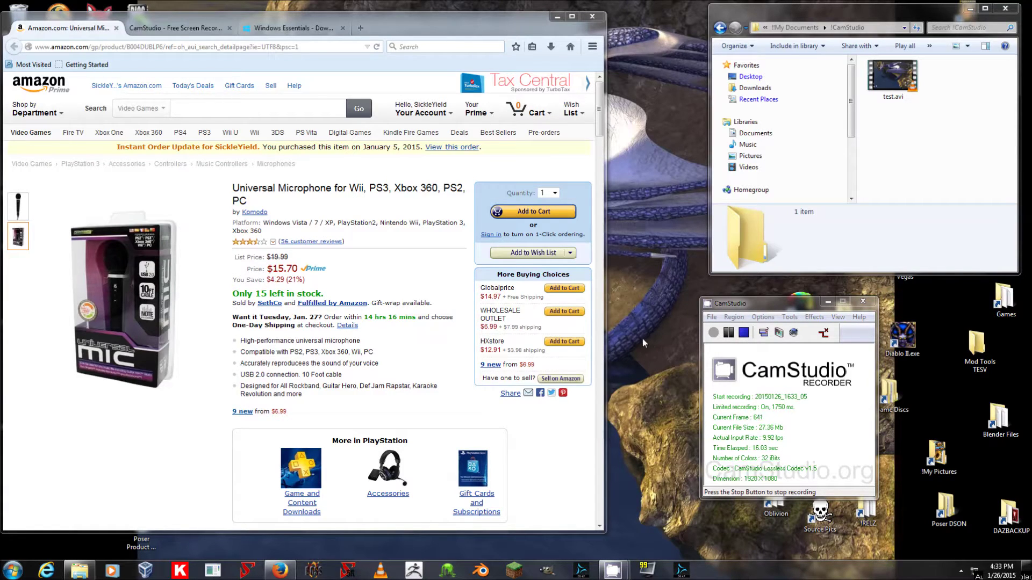
# Step: Show the camstudio.org home page in Firefox and nudge the recorder window slightly left
pyautogui.click(68, 30)
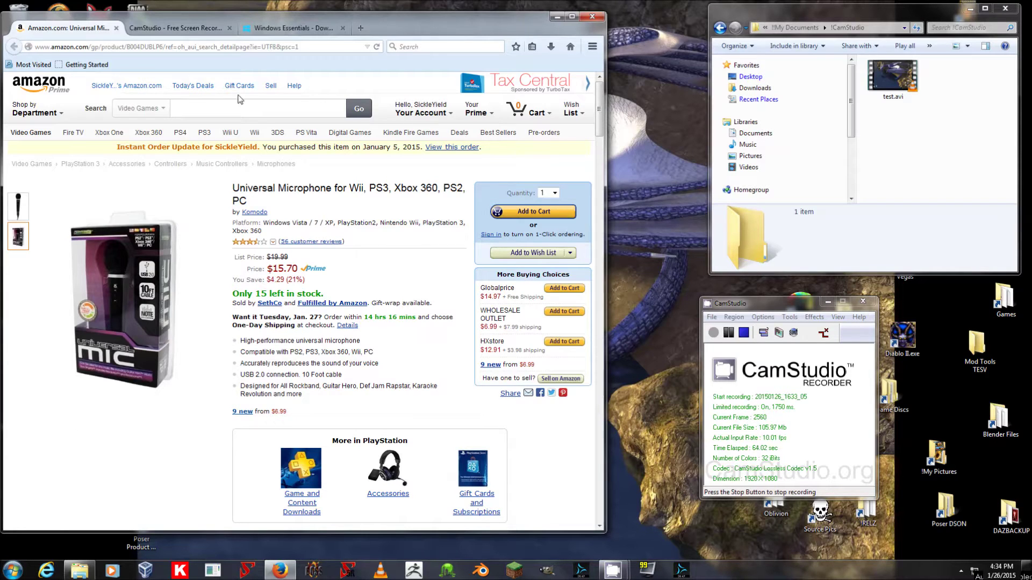
pyautogui.click(200, 30)
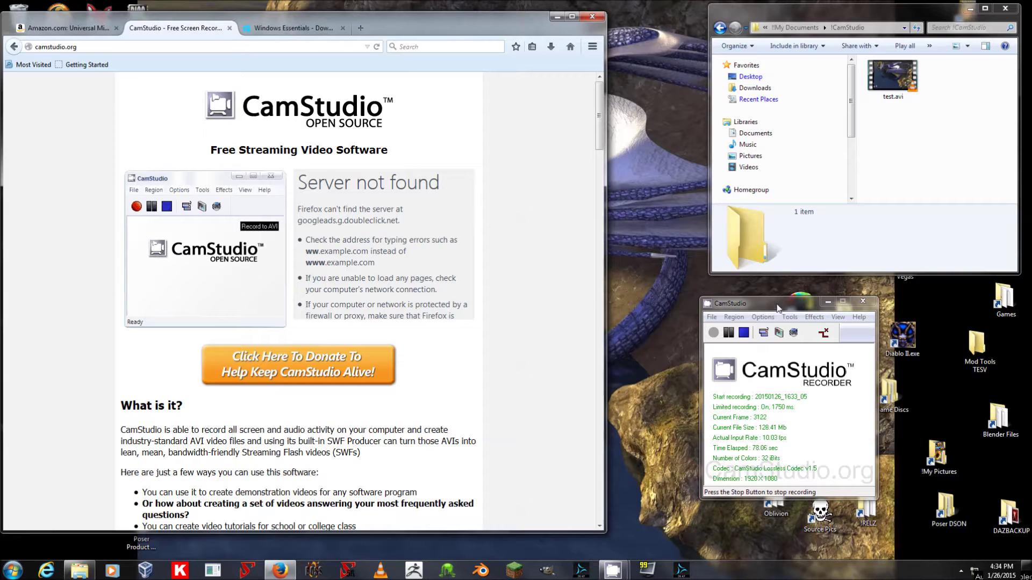
pyautogui.moveTo(774, 305)
pyautogui.mouseDown()
pyautogui.moveTo(763, 302)
pyautogui.moveTo(769, 309)
pyautogui.mouseUp()
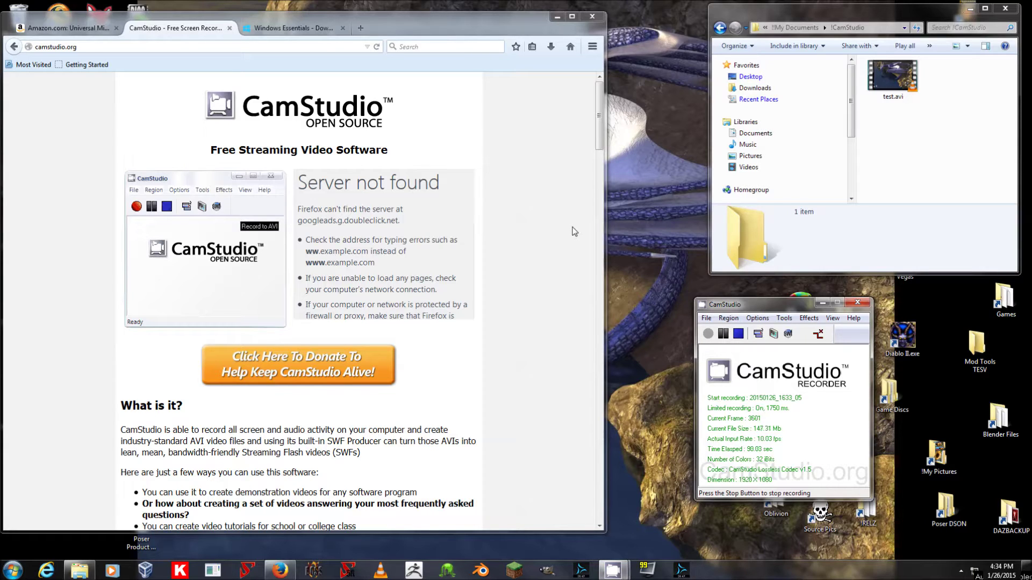
# Step: View the Windows Essentials page listing Movie Maker, then minimize Firefox to reveal the desktop
pyautogui.click(296, 26)
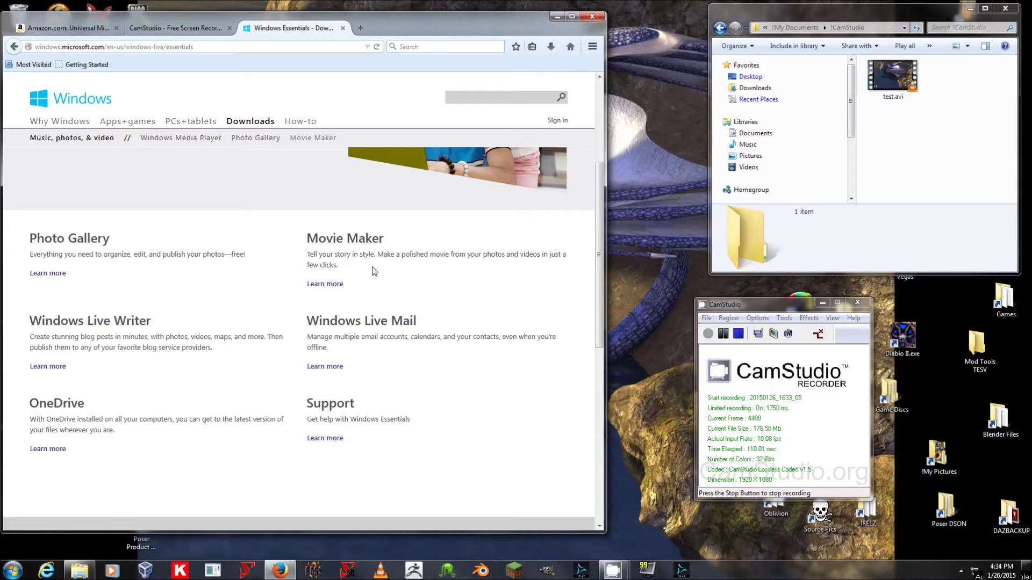
pyautogui.click(553, 17)
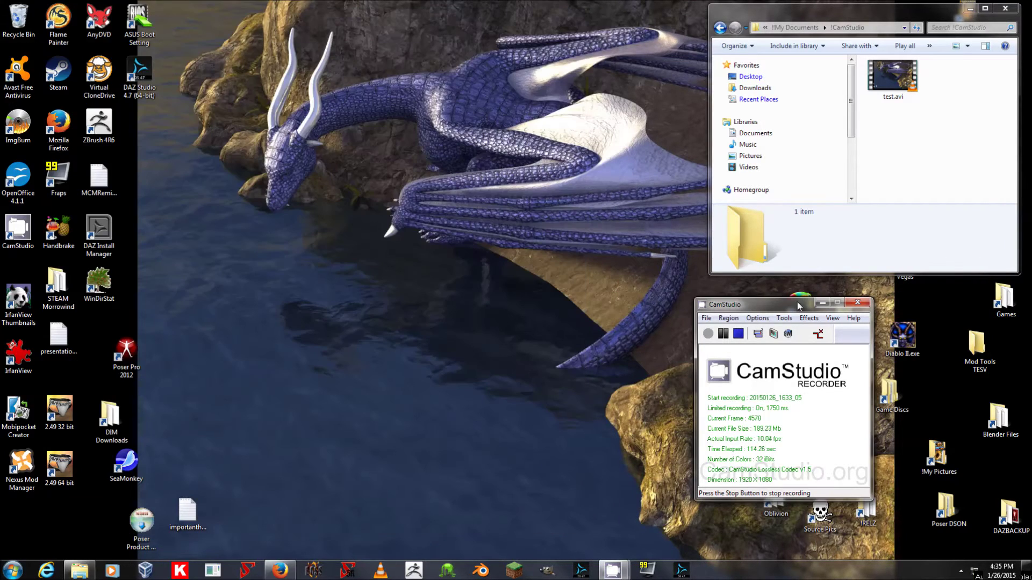
# Step: Move the CamStudio recorder beside the desktop icons and confirm Full Screen in the Region menu
pyautogui.moveTo(741, 305); pyautogui.dragTo(252, 192)
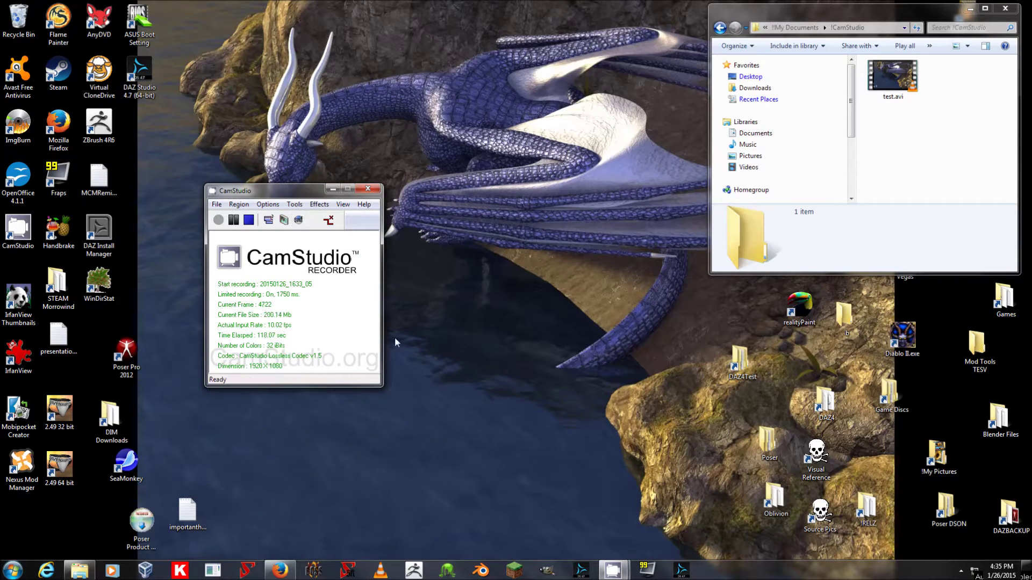
pyautogui.moveTo(615, 572)
pyautogui.click(247, 206)
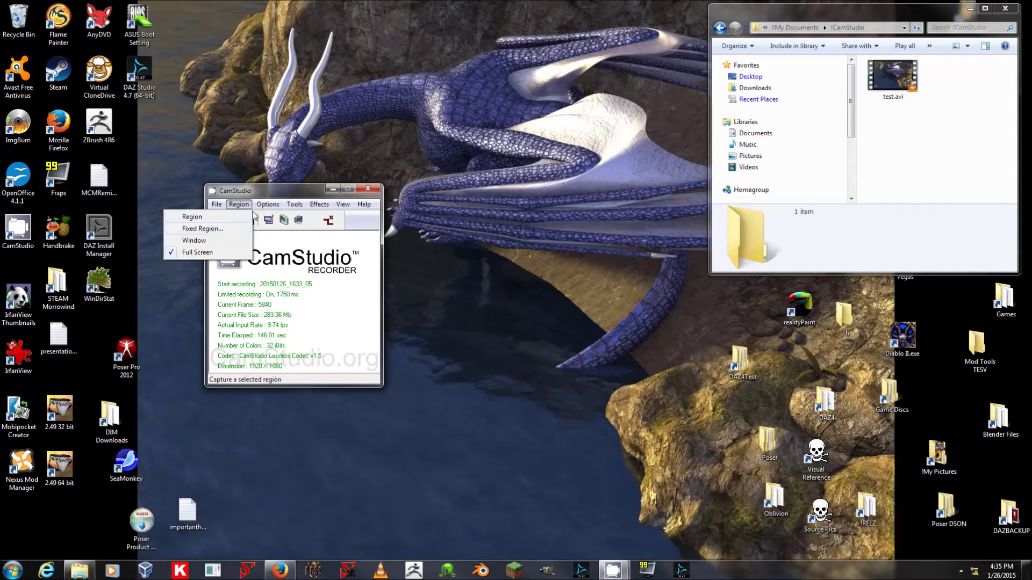
pyautogui.moveTo(266, 209)
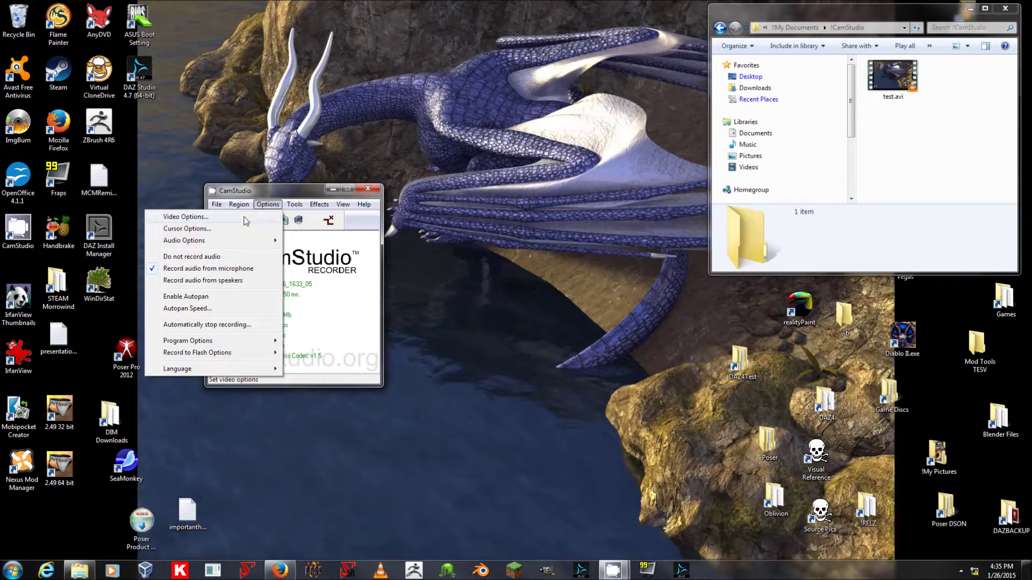
pyautogui.click(246, 219)
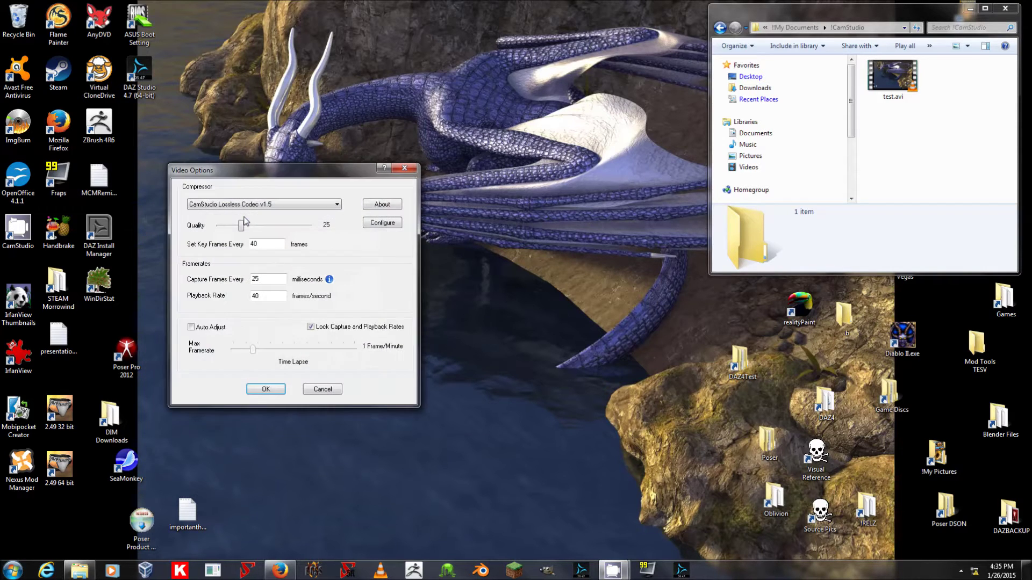
pyautogui.moveTo(450, 190); pyautogui.dragTo(582, 190)
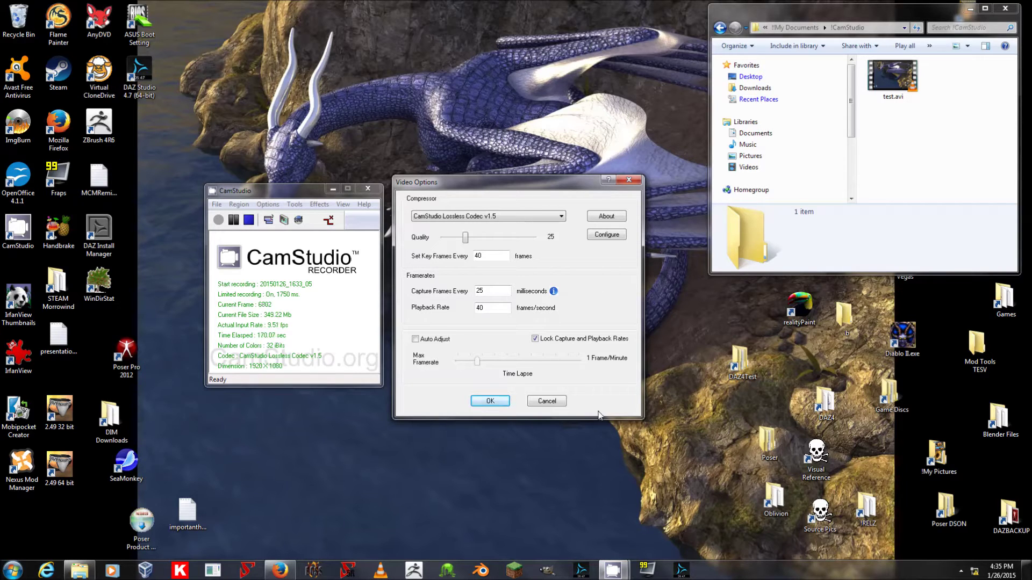
pyautogui.click(477, 404)
pyautogui.click(269, 204)
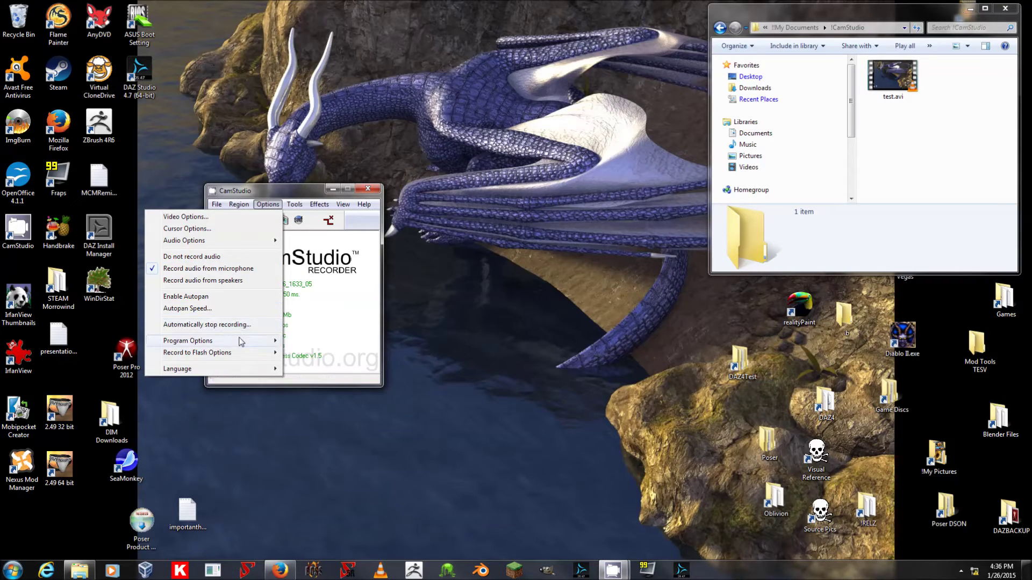
pyautogui.moveTo(269, 341)
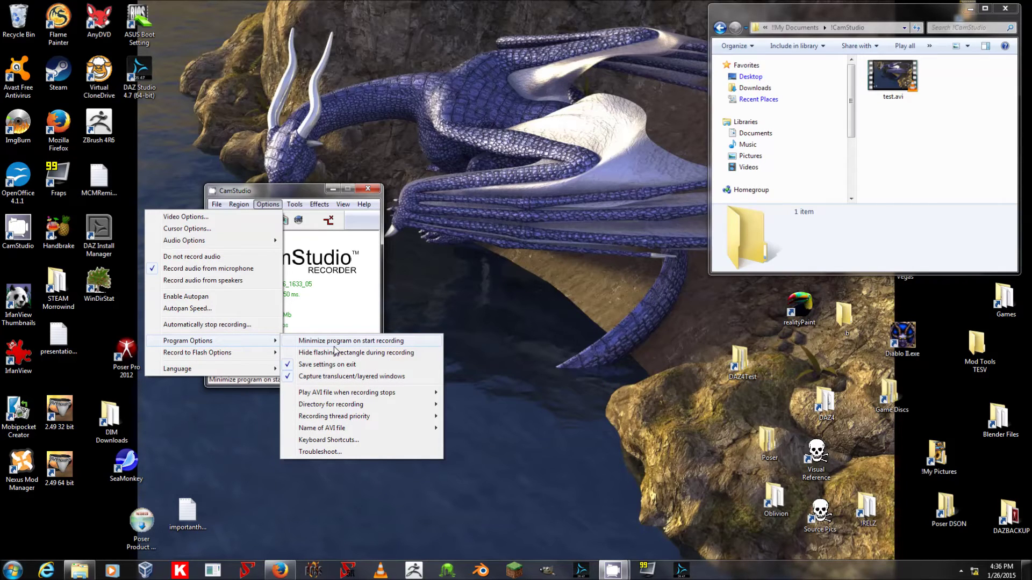
pyautogui.click(350, 441)
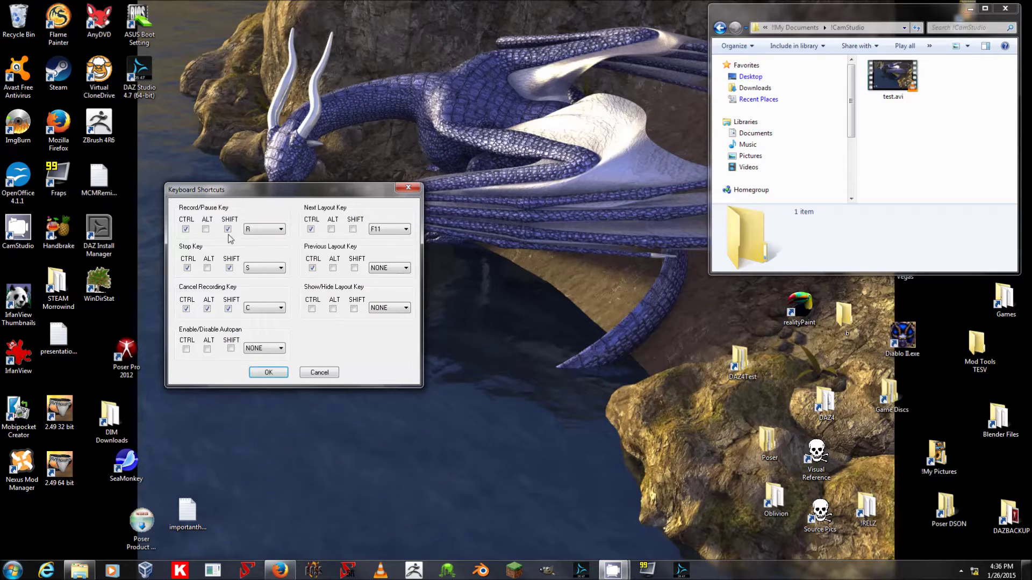
pyautogui.moveTo(263, 196); pyautogui.dragTo(510, 267)
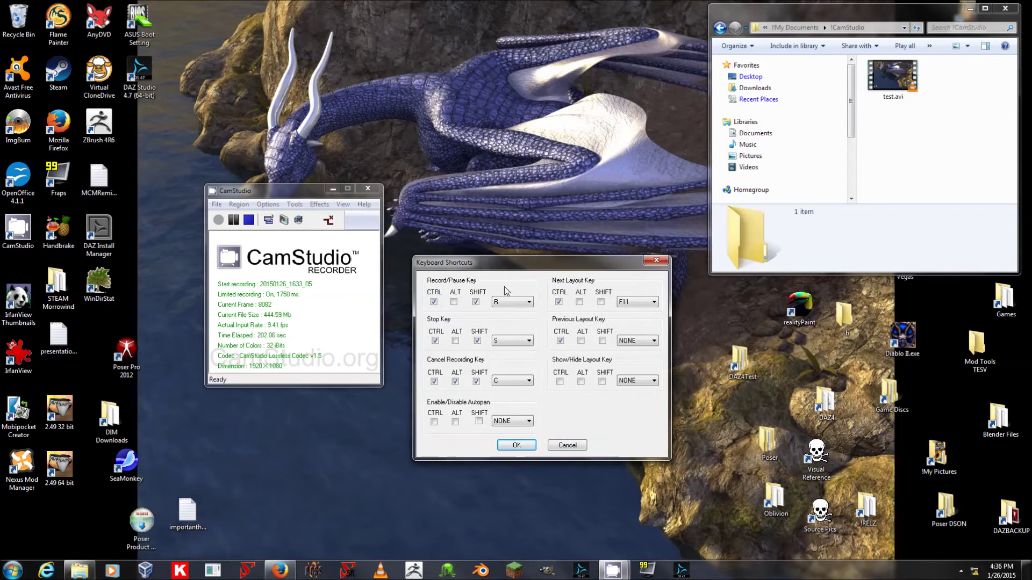
pyautogui.click(498, 303)
pyautogui.click(508, 345)
pyautogui.click(517, 445)
pyautogui.click(268, 205)
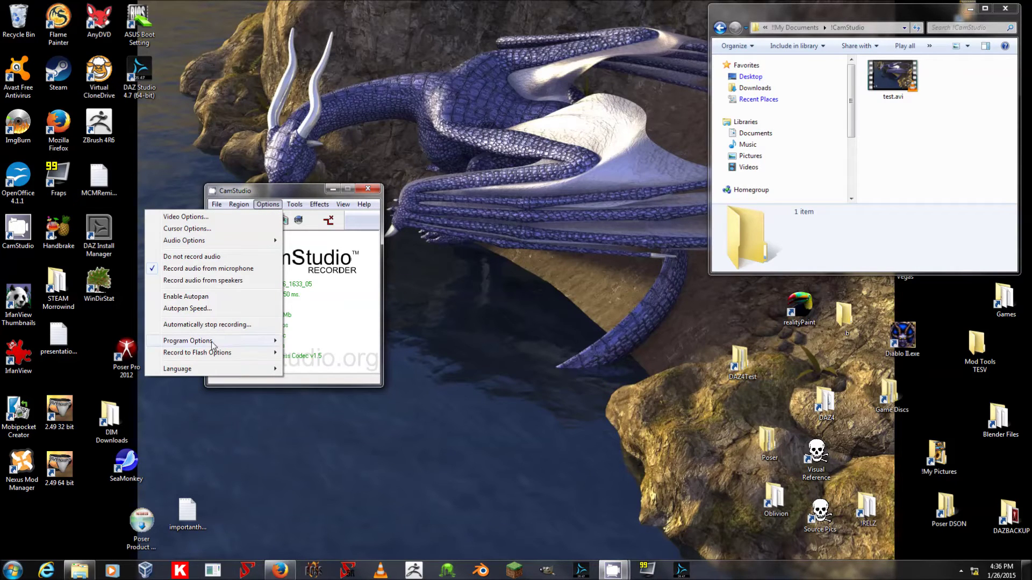
pyautogui.moveTo(211, 344)
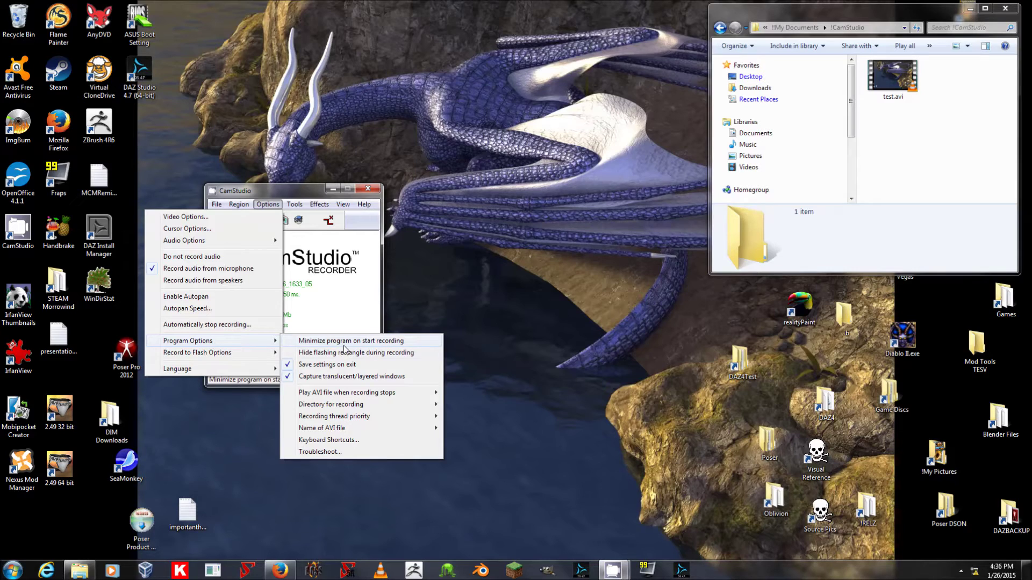
pyautogui.moveTo(358, 393)
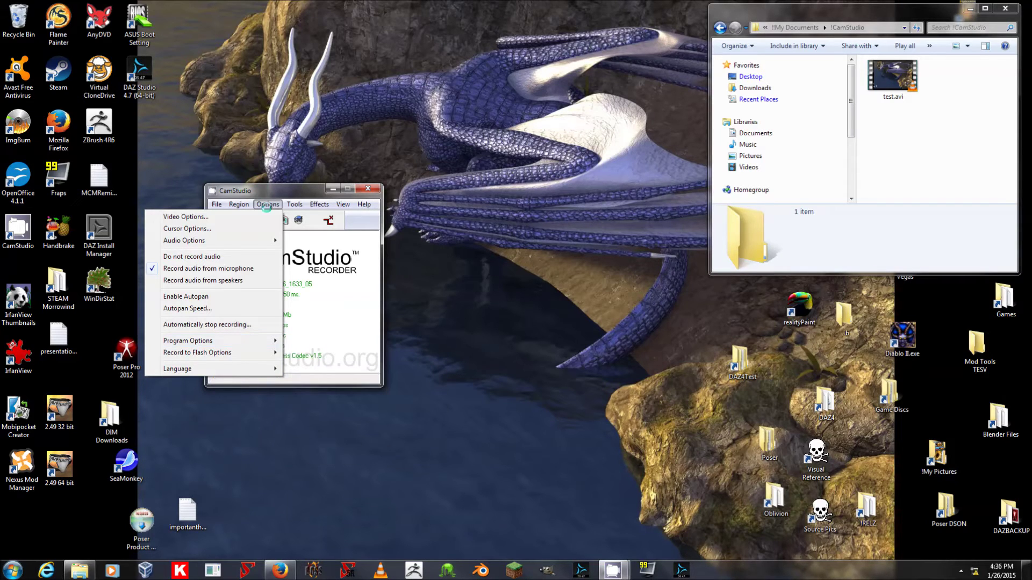
pyautogui.click(266, 205)
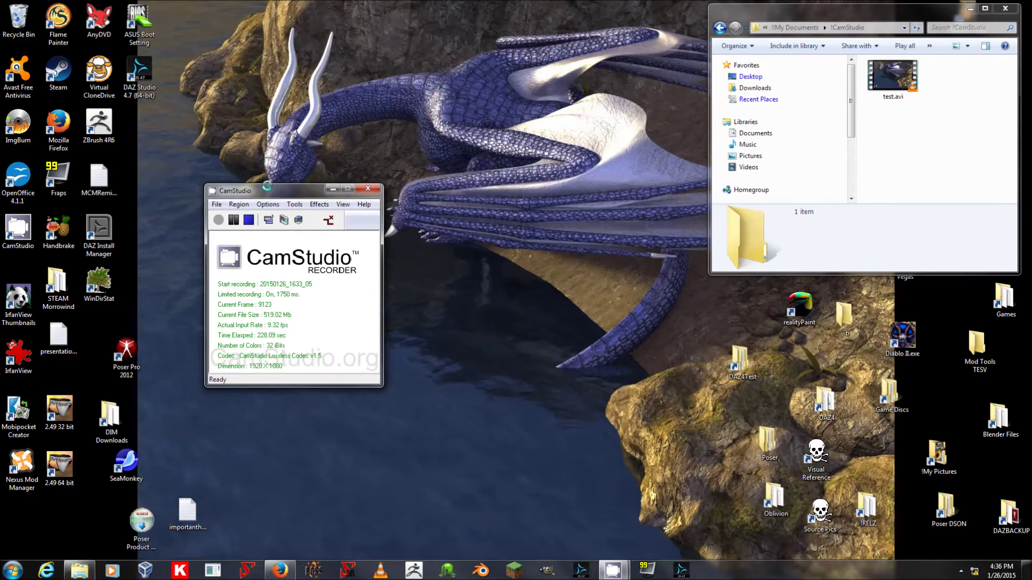
# Step: Review the recording directory and AVI file name options, then move the recorder window right
pyautogui.click(267, 205)
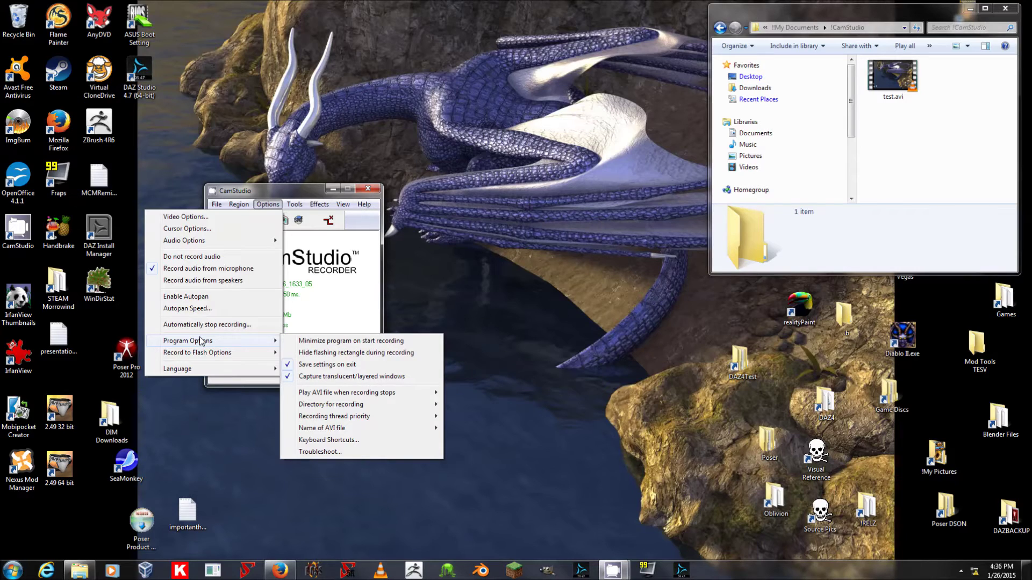
pyautogui.moveTo(344, 429)
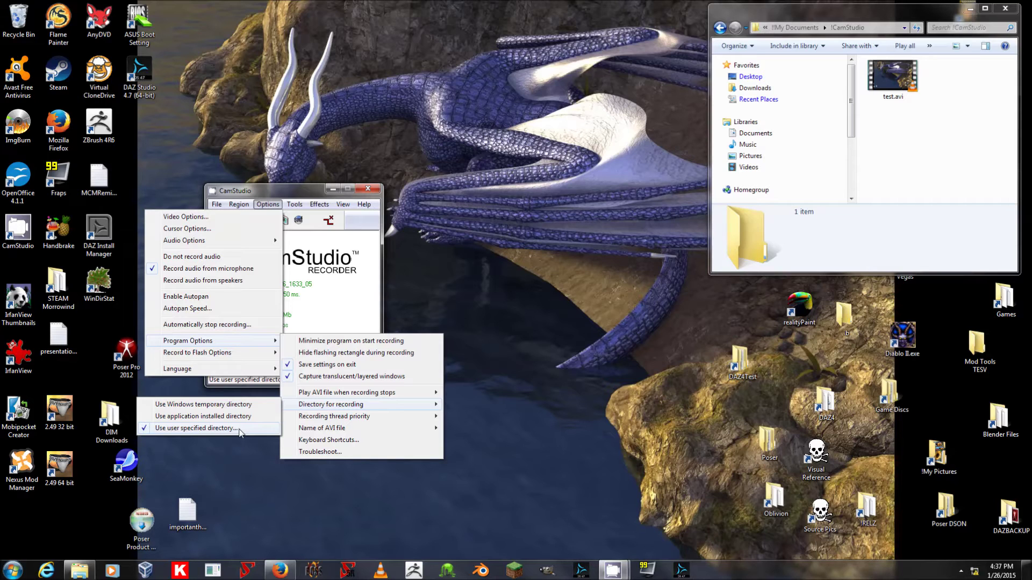
pyautogui.moveTo(295, 206)
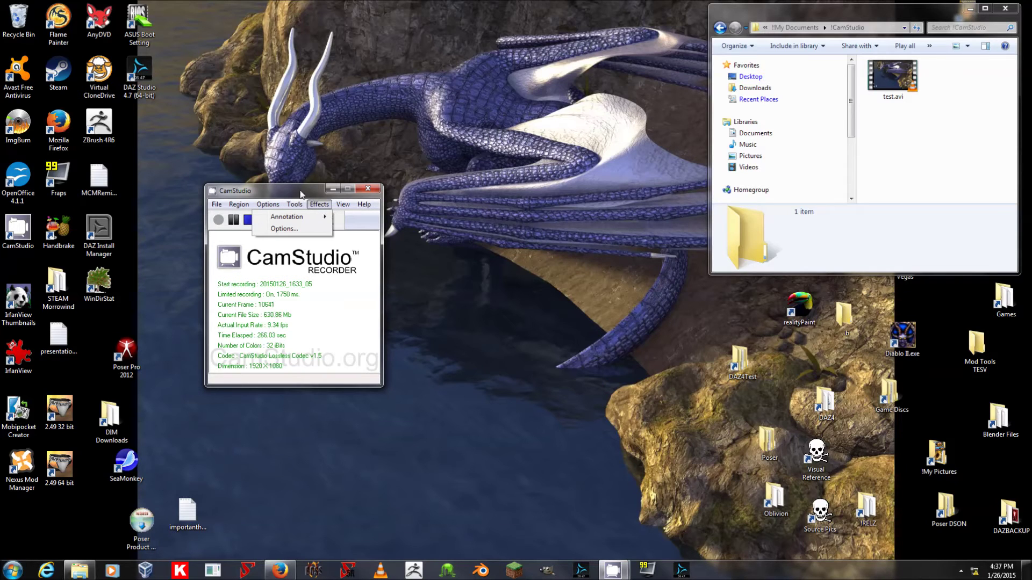
pyautogui.click(301, 195)
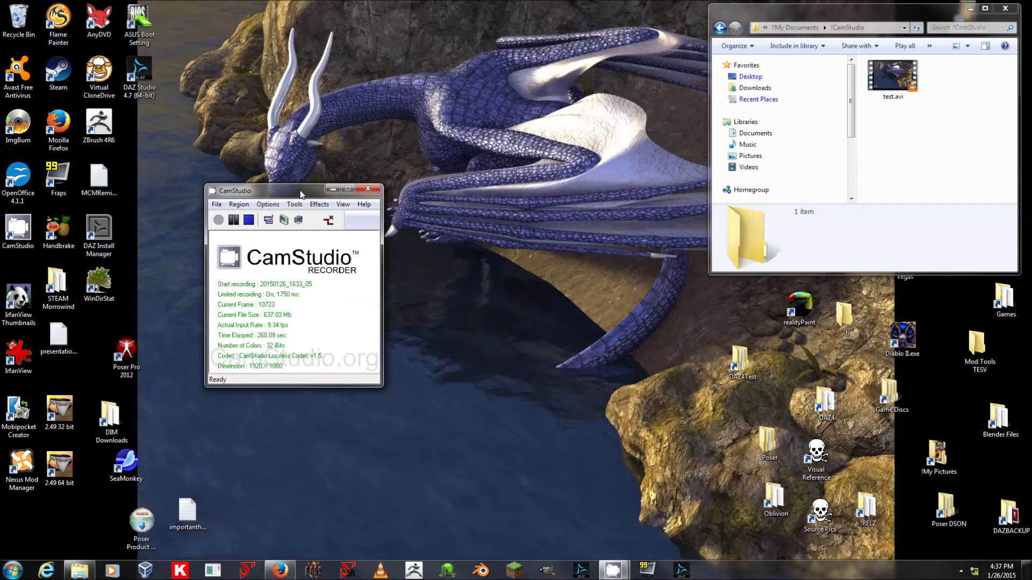
pyautogui.moveTo(301, 195); pyautogui.dragTo(405, 193)
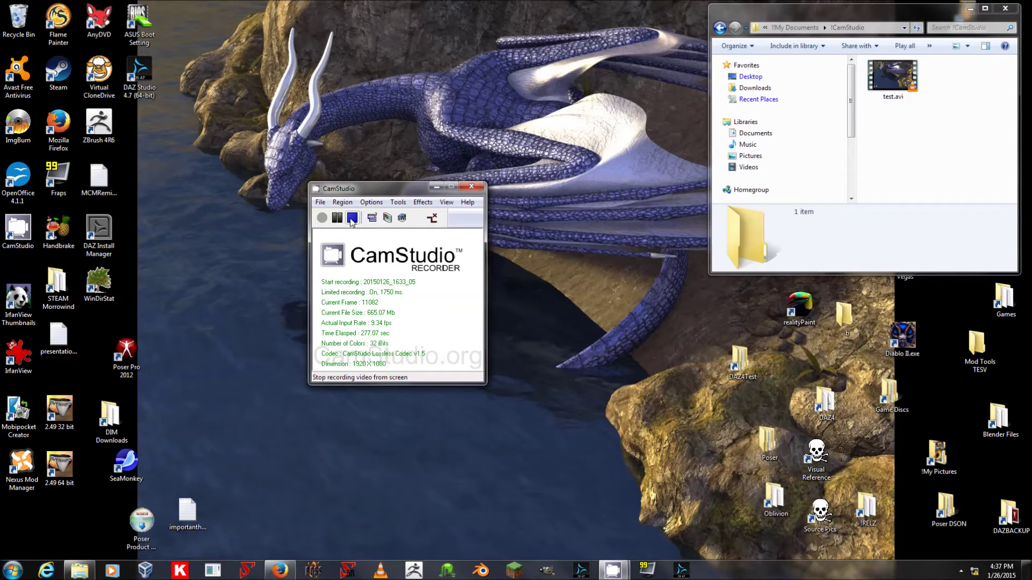
# Step: Bring the CamStudio folder forward and open test.avi with Movie Maker
pyautogui.click(888, 18)
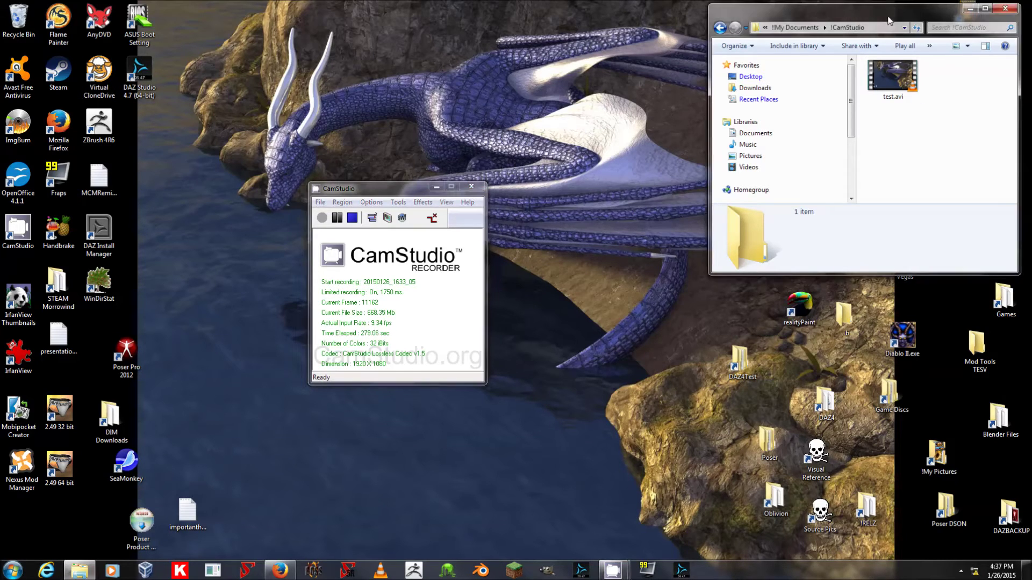
pyautogui.moveTo(889, 20); pyautogui.dragTo(835, 30)
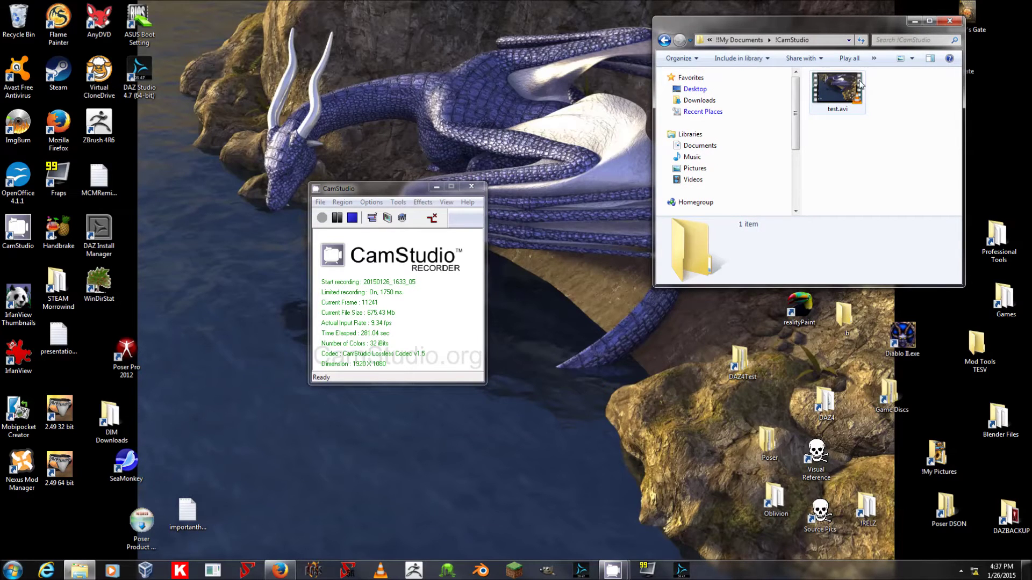
pyautogui.rightClick(840, 92)
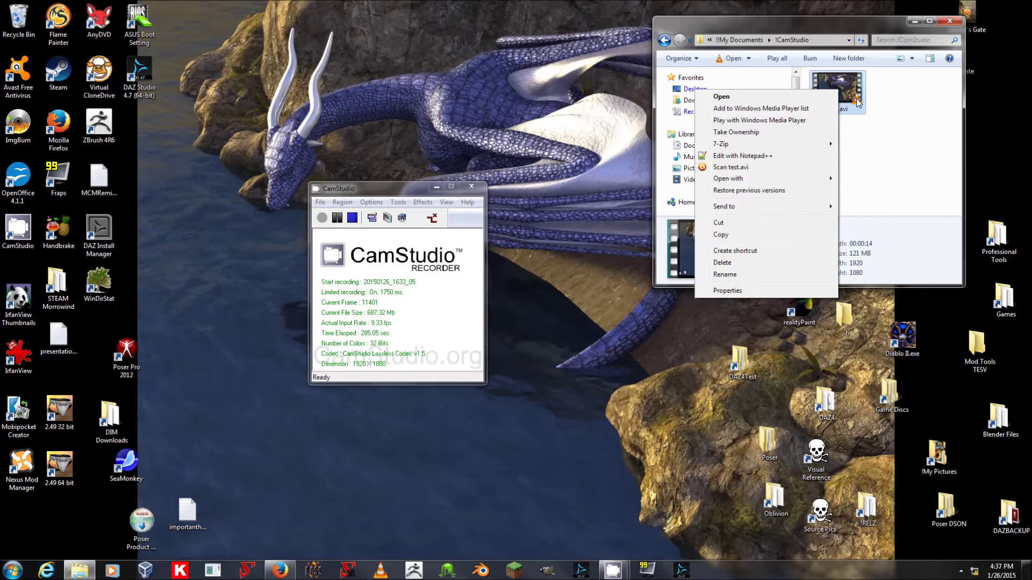
pyautogui.moveTo(776, 179)
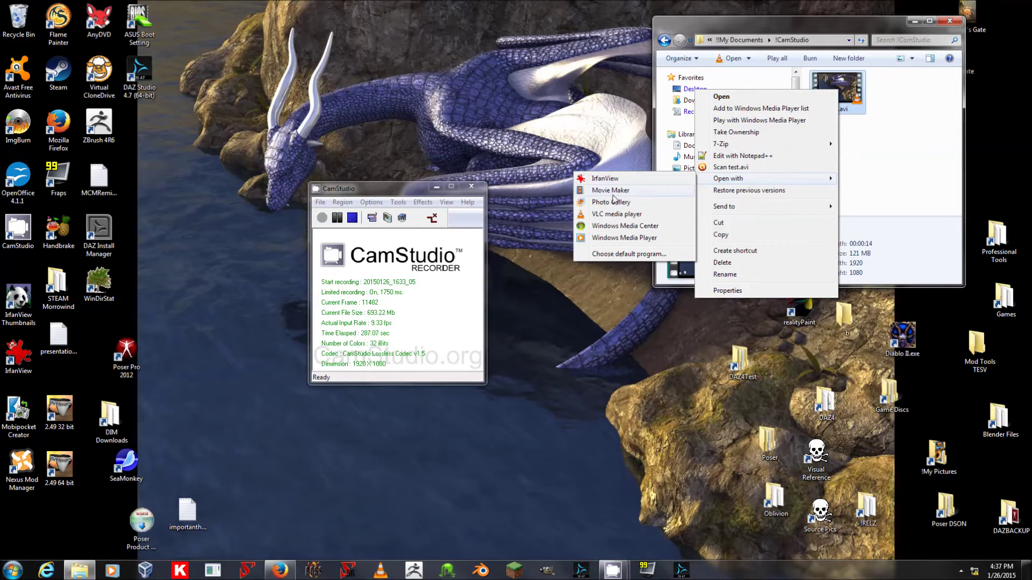
pyautogui.click(643, 191)
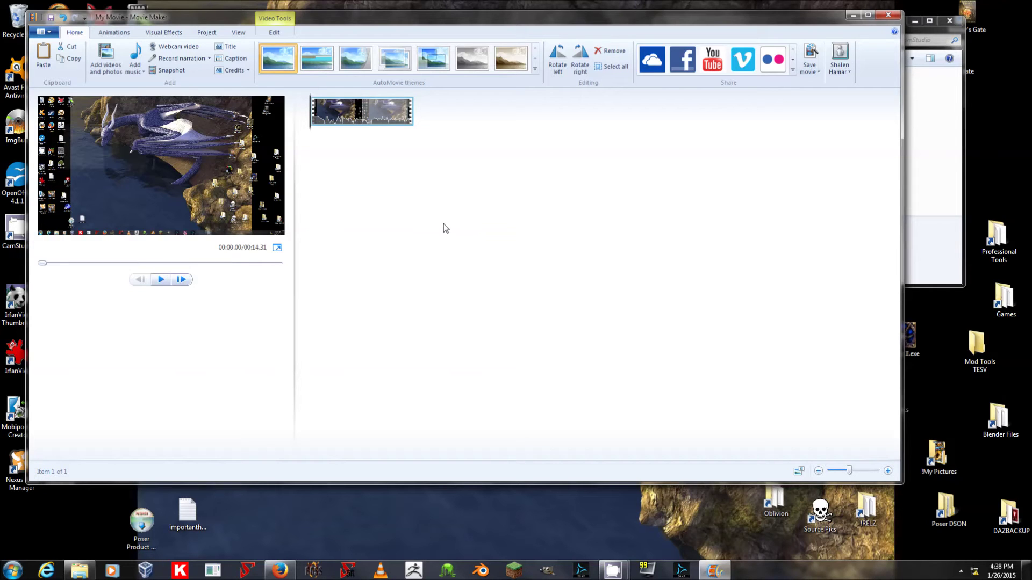
# Step: Preview the 14.31-second clip and leave the playhead paused at 00:03.30
pyautogui.click(160, 279)
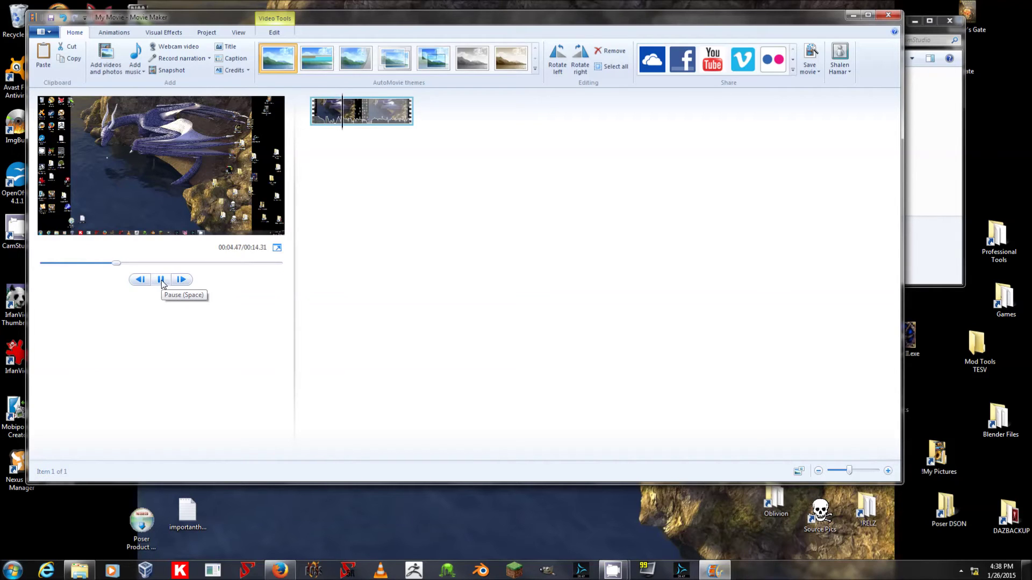
pyautogui.click(162, 283)
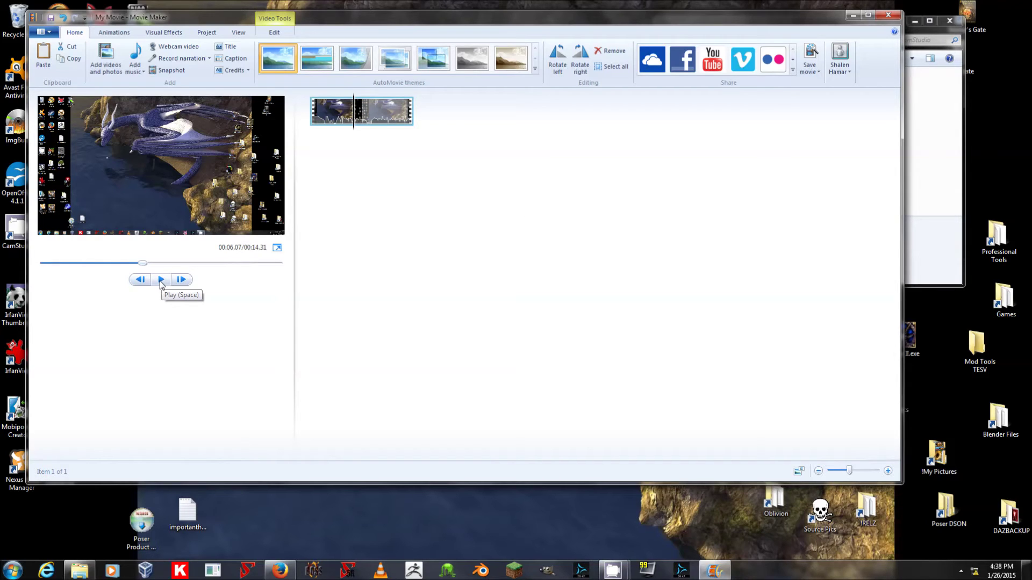
pyautogui.moveTo(142, 264); pyautogui.dragTo(101, 268)
pyautogui.click(161, 281)
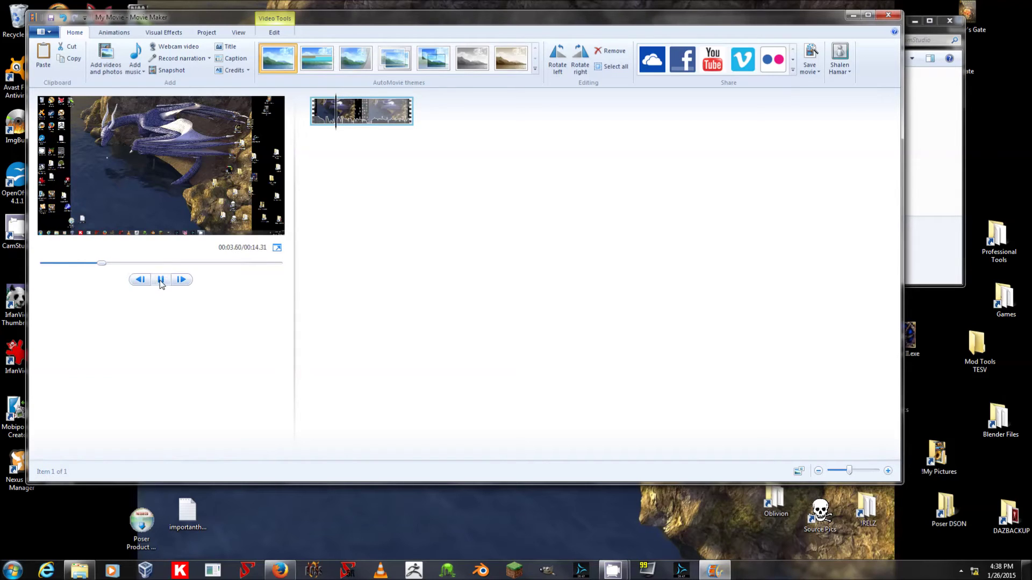
pyautogui.click(160, 280)
pyautogui.click(94, 265)
pyautogui.moveTo(104, 262); pyautogui.dragTo(97, 263)
pyautogui.click(275, 33)
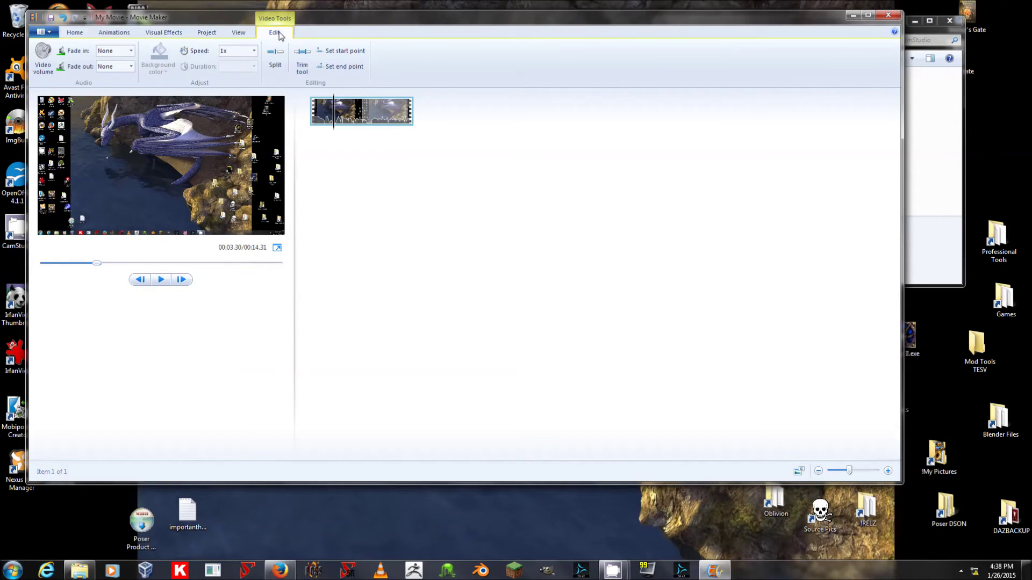
# Step: Set the clip's start point at 00:03.30, cutting it to 00:11.04, and preview it from the start
pyautogui.click(353, 53)
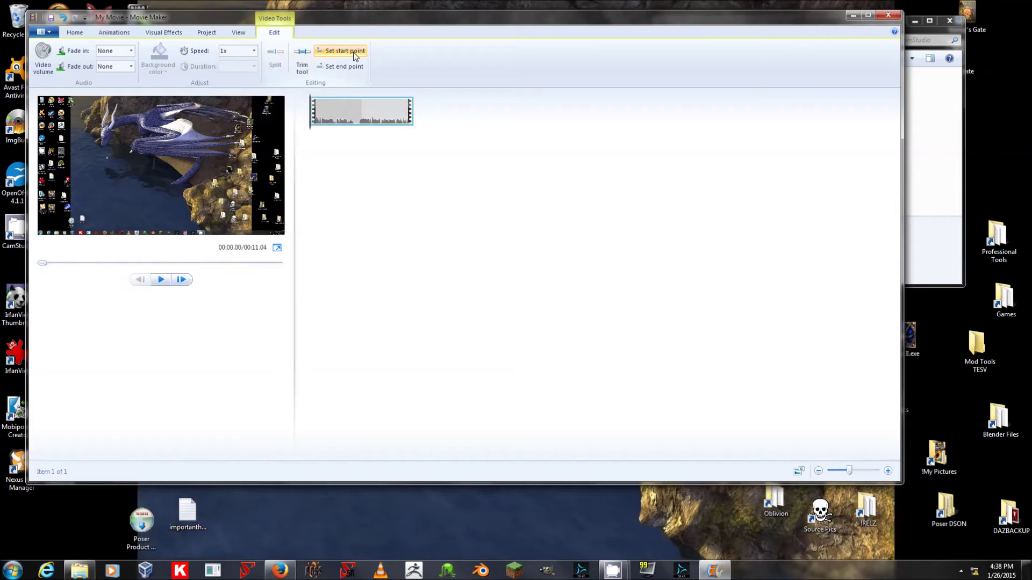
pyautogui.click(160, 280)
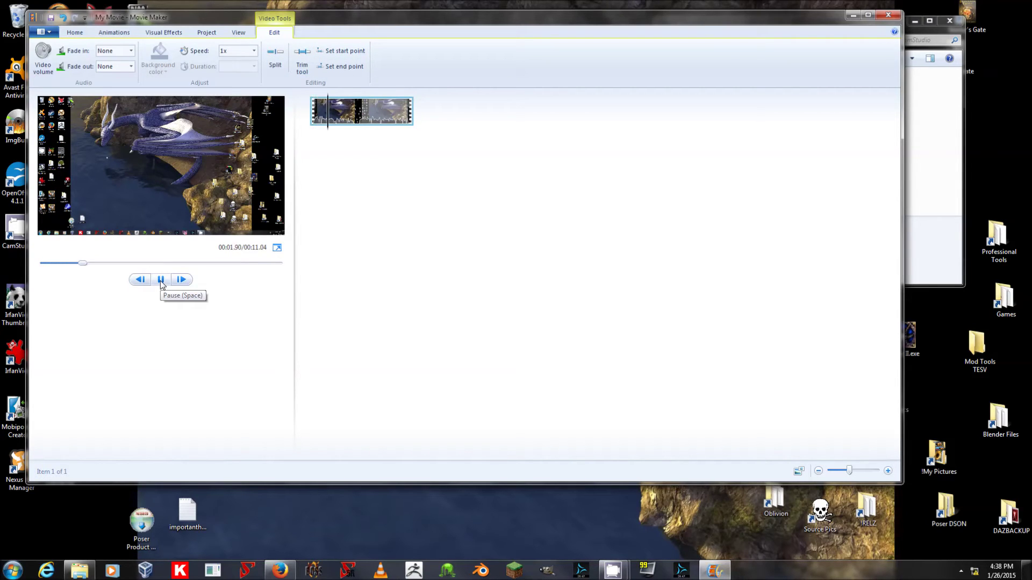
pyautogui.click(161, 280)
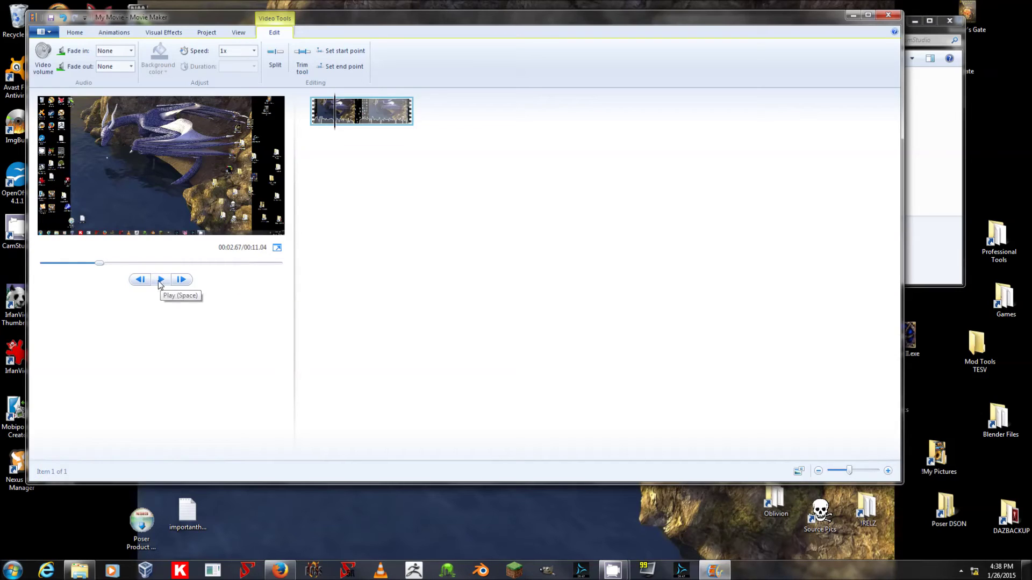
pyautogui.moveTo(99, 266); pyautogui.dragTo(40, 269)
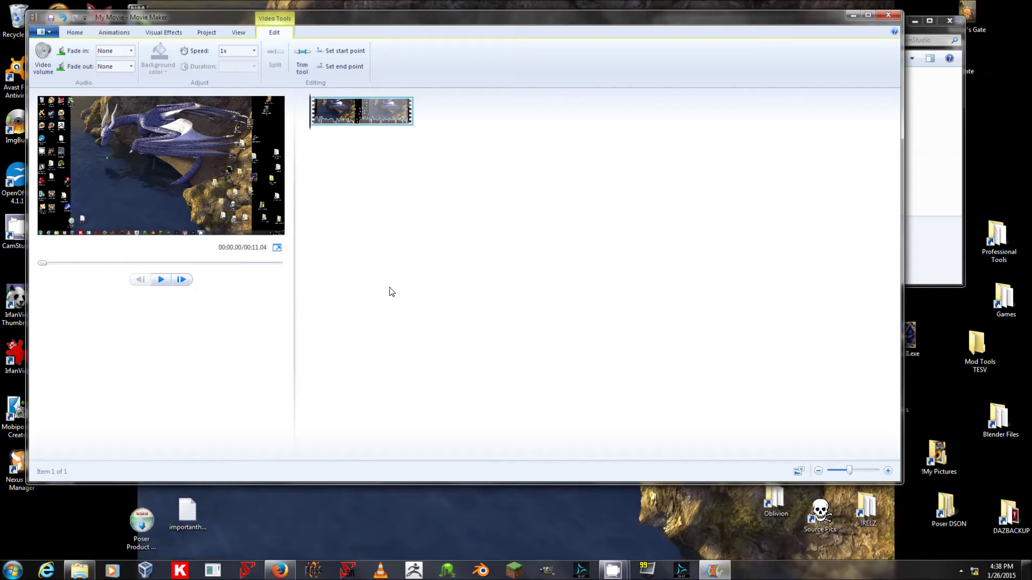
# Step: Choose an export setting from the Home tab's Save movie list
pyautogui.click(70, 34)
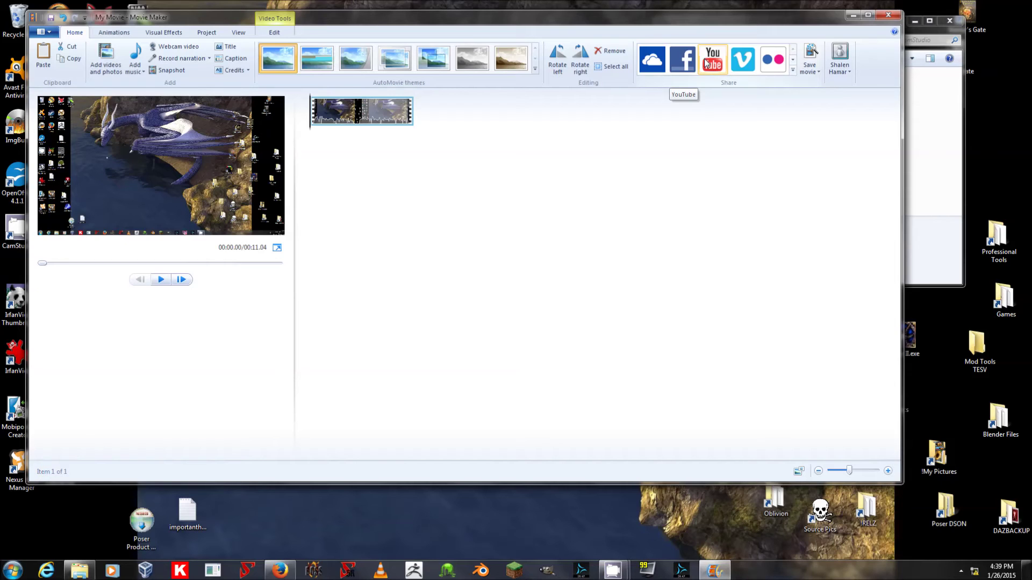
pyautogui.click(819, 72)
pyautogui.scroll(-5, 800, 292)
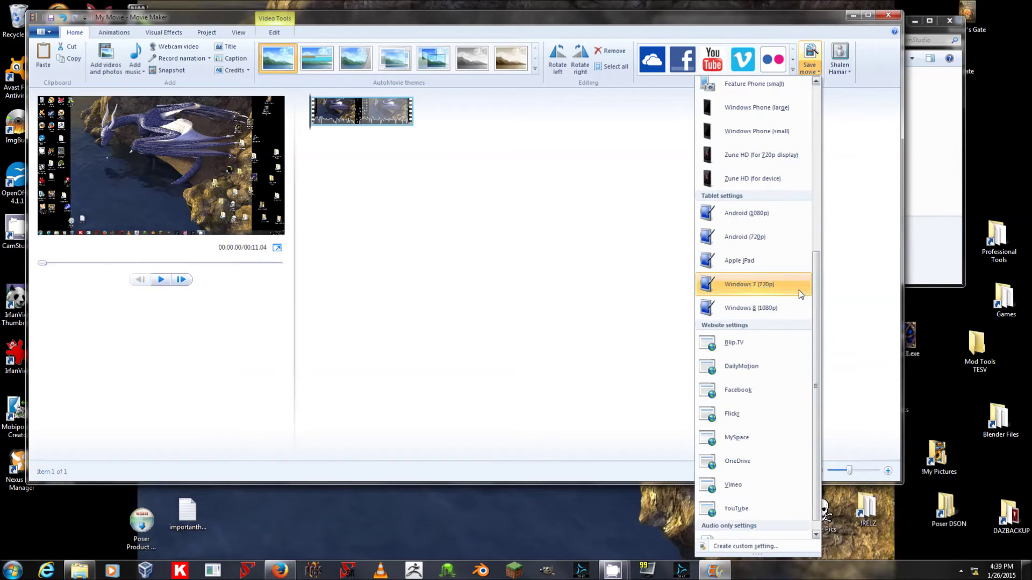
pyautogui.click(747, 494)
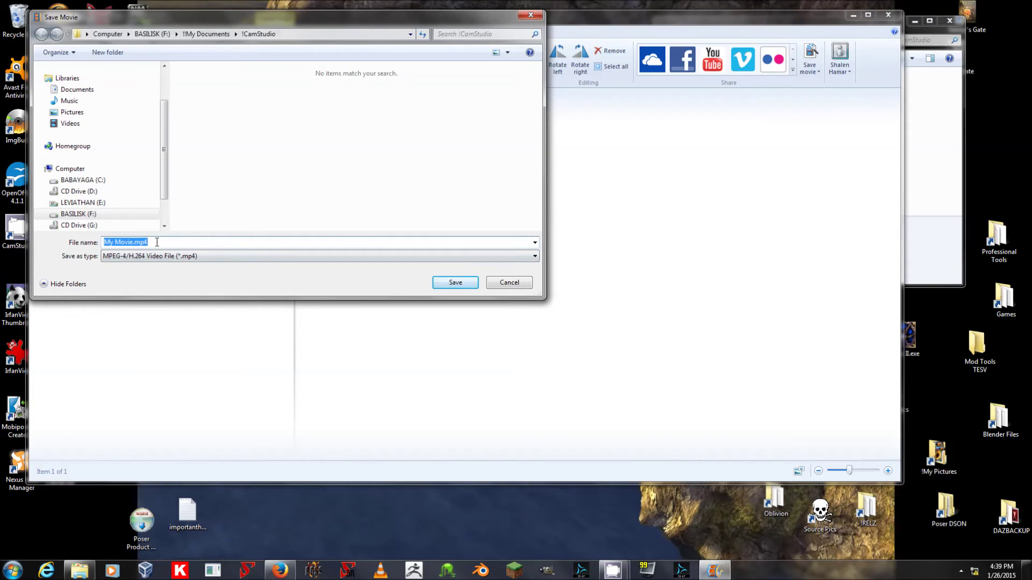
# Step: Save the movie as testvideoedited.mp4 in the CamStudio folder, then close Movie Maker
pyautogui.click(124, 241)
pyautogui.moveTo(136, 242); pyautogui.dragTo(98, 239)
pyautogui.write('testvideoedited')
pyautogui.click(462, 286)
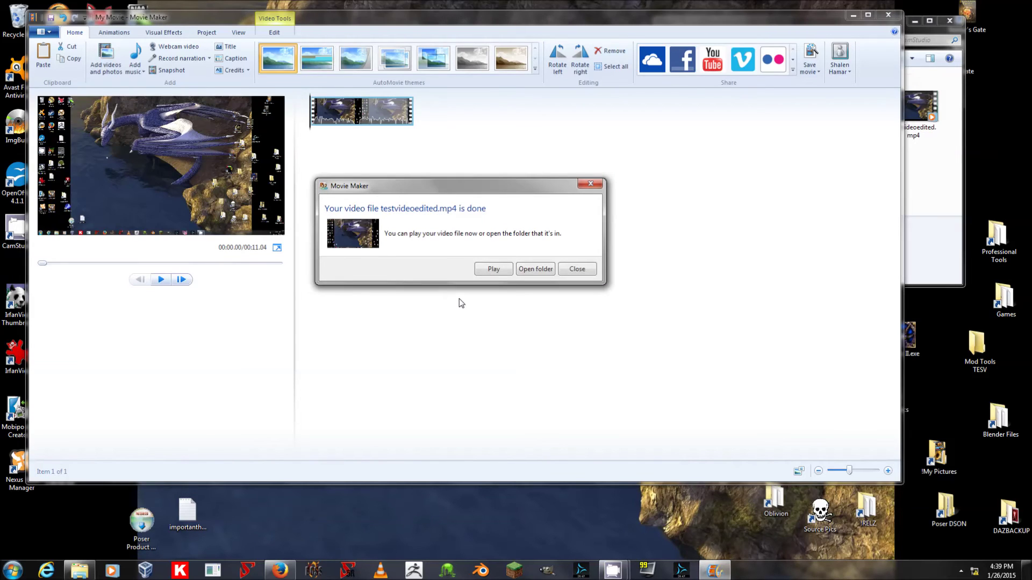
pyautogui.click(577, 269)
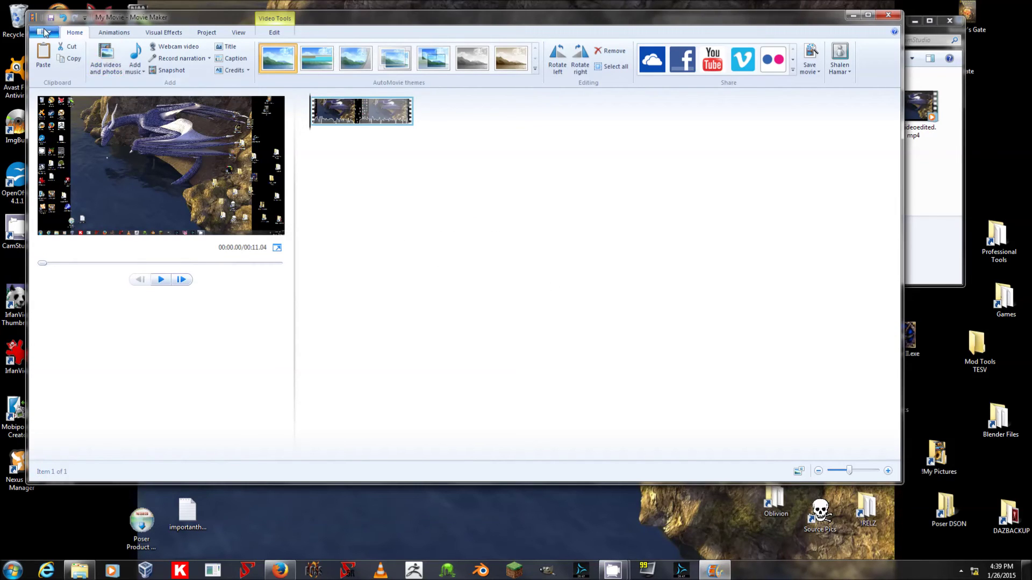
pyautogui.click(888, 15)
# Step: Discard the Movie Maker project and play testvideoedited.mp4 in Windows Media Player
pyautogui.click(491, 251)
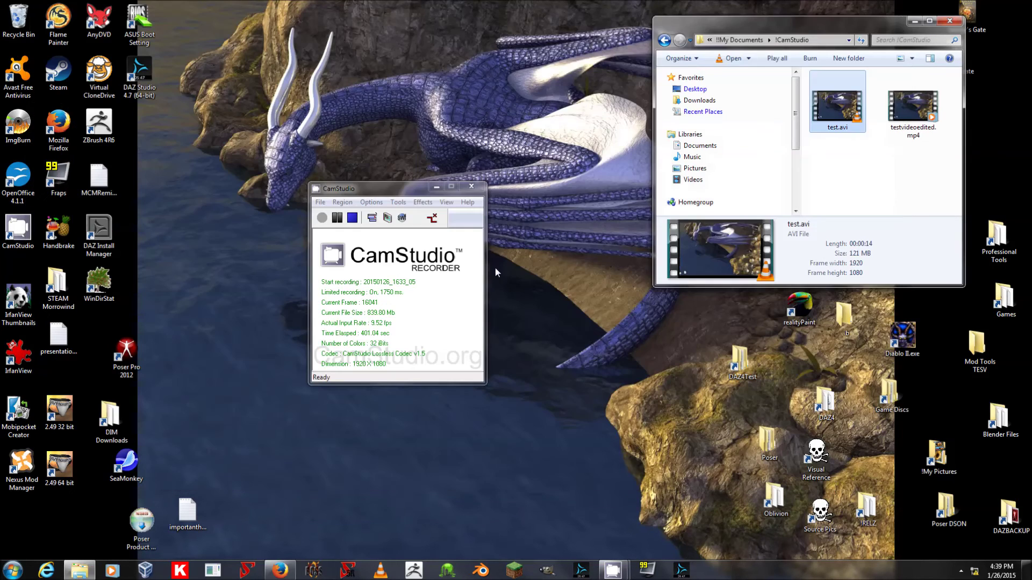
pyautogui.rightClick(910, 125)
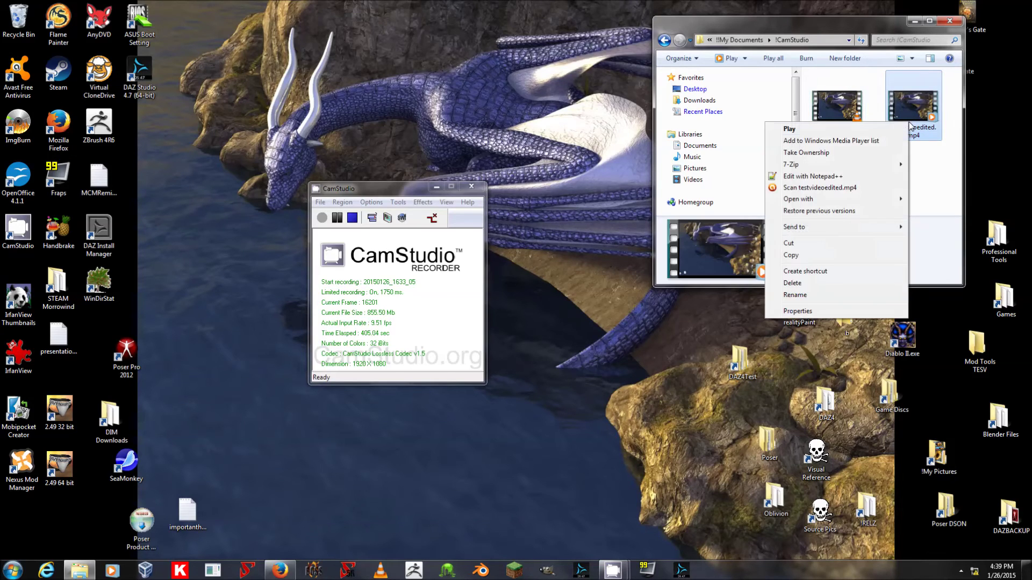
pyautogui.moveTo(837, 202)
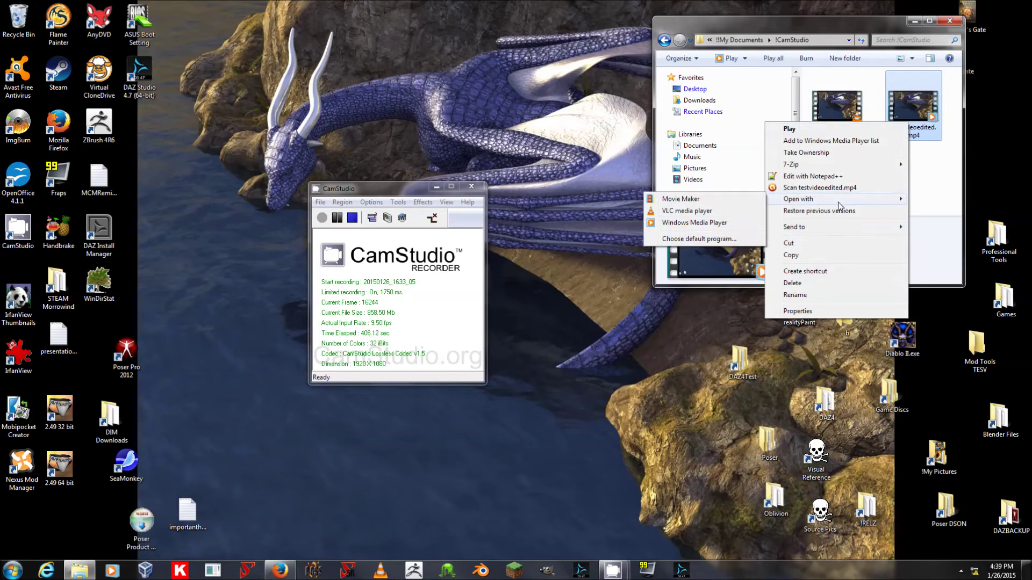
pyautogui.click(741, 226)
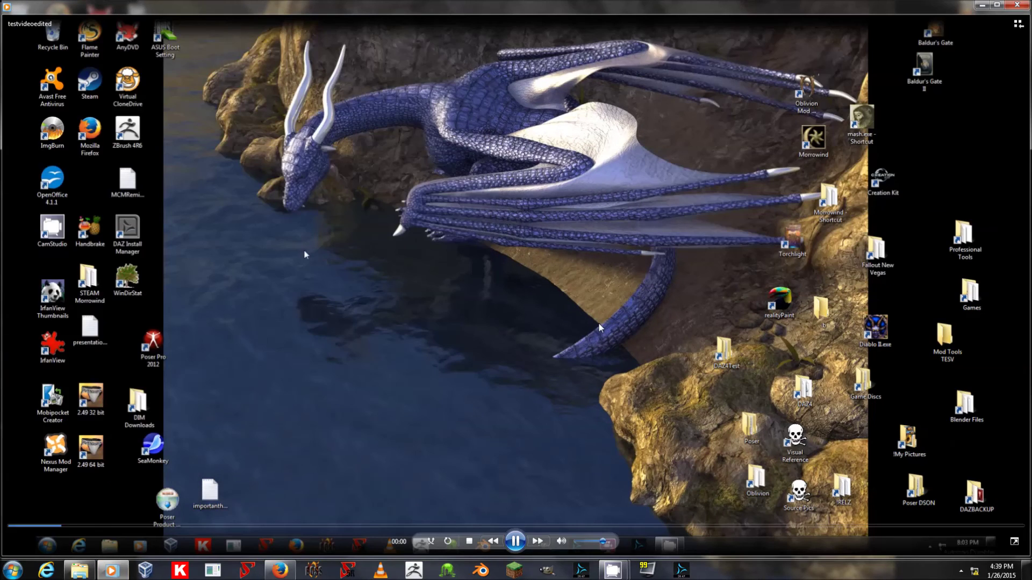
# Step: Pause testvideoedited.mp4, shrink the player window, close Media Player and clear the file selection
pyautogui.click(515, 543)
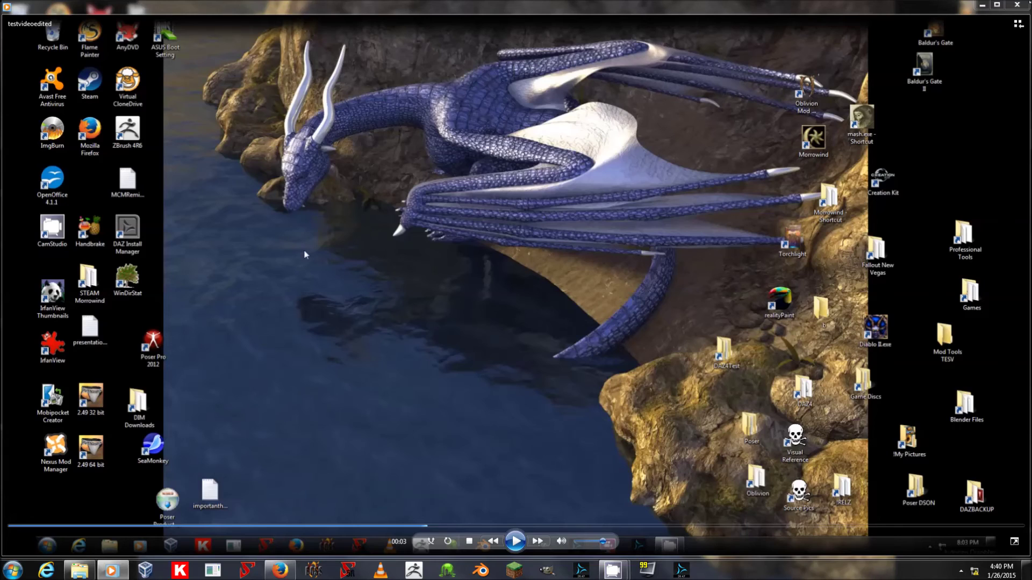
pyautogui.press('super+Down')
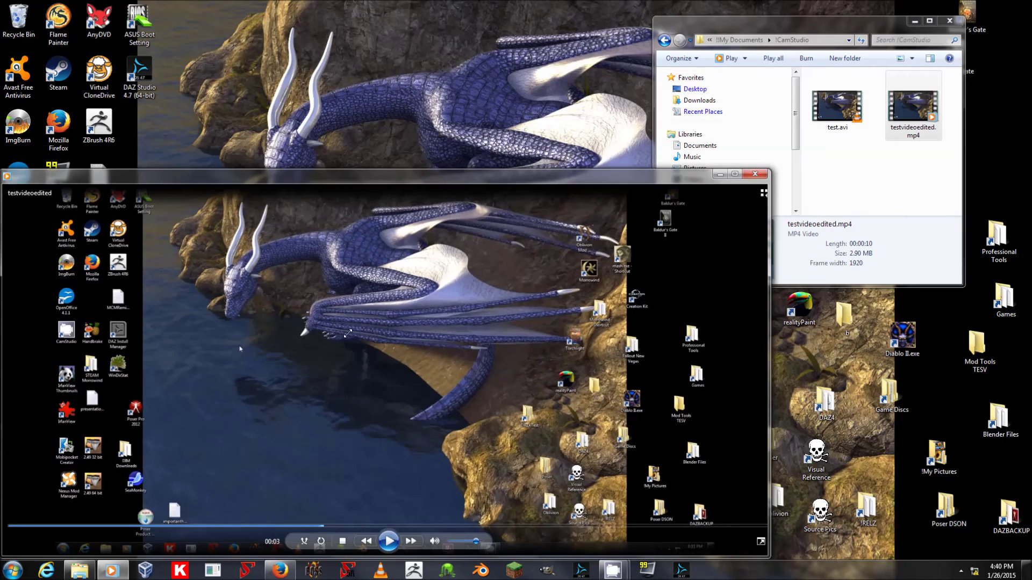
pyautogui.moveTo(768, 171); pyautogui.dragTo(330, 338)
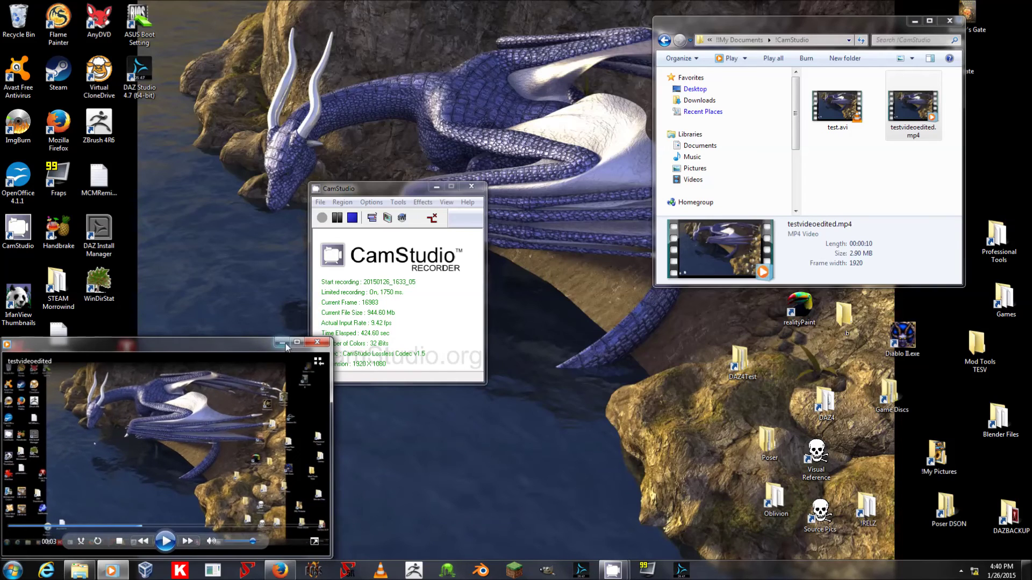
pyautogui.click(317, 343)
pyautogui.click(910, 189)
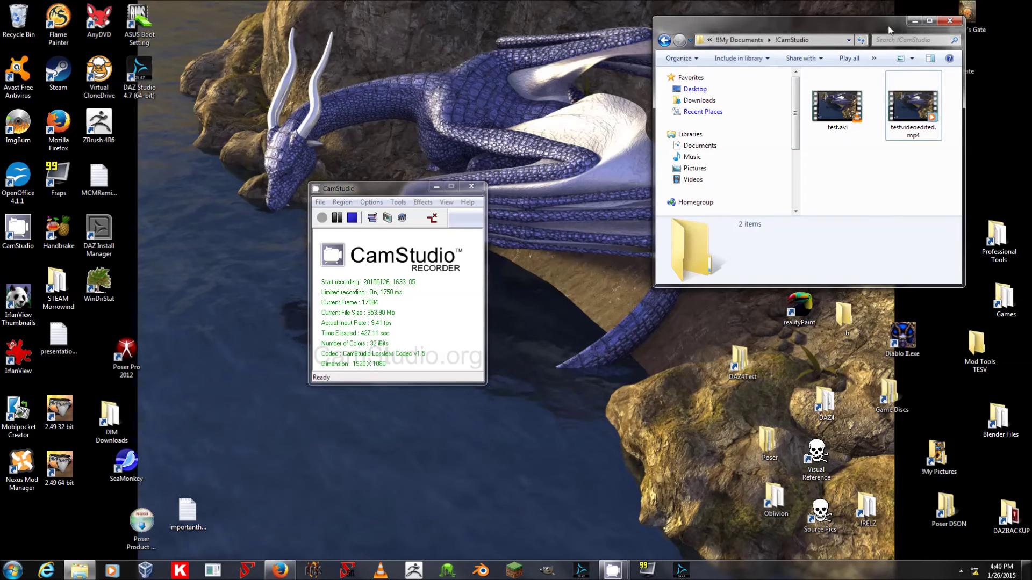
# Step: Move the !CamStudio folder window and the CamStudio recorder up and right, side by side
pyautogui.moveTo(889, 29); pyautogui.dragTo(935, 21)
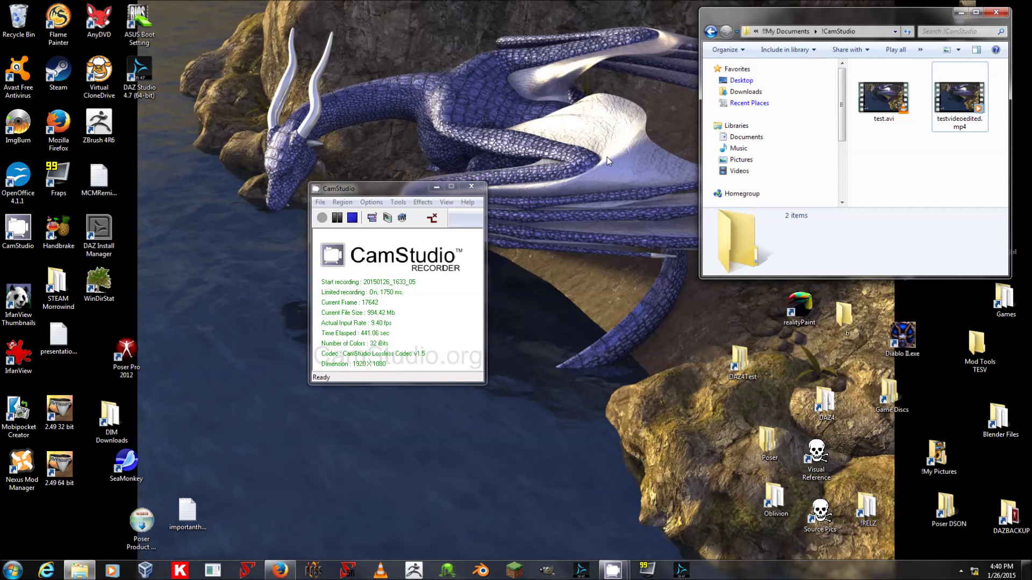
pyautogui.moveTo(396, 189); pyautogui.dragTo(589, 26)
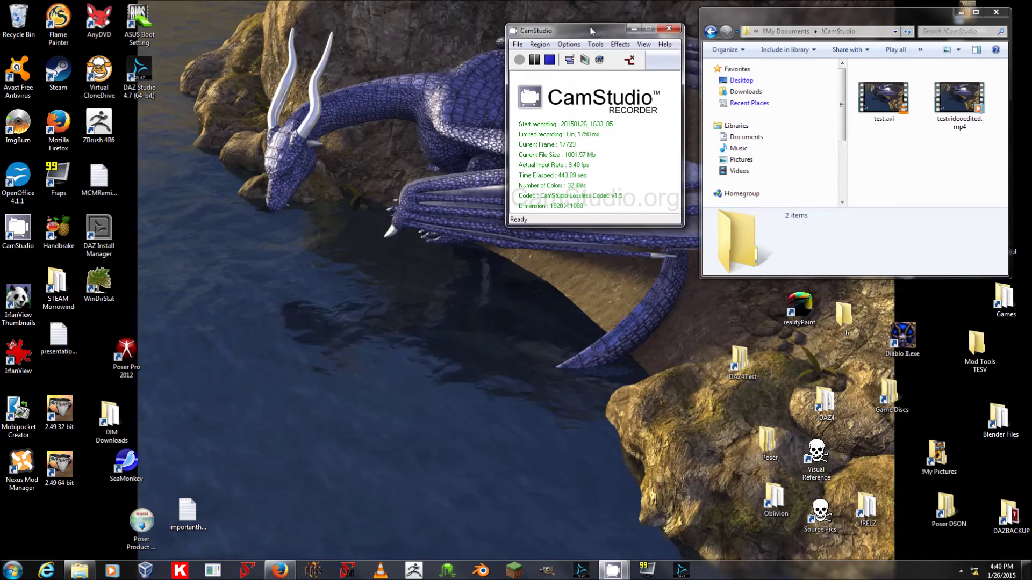
pyautogui.click(312, 320)
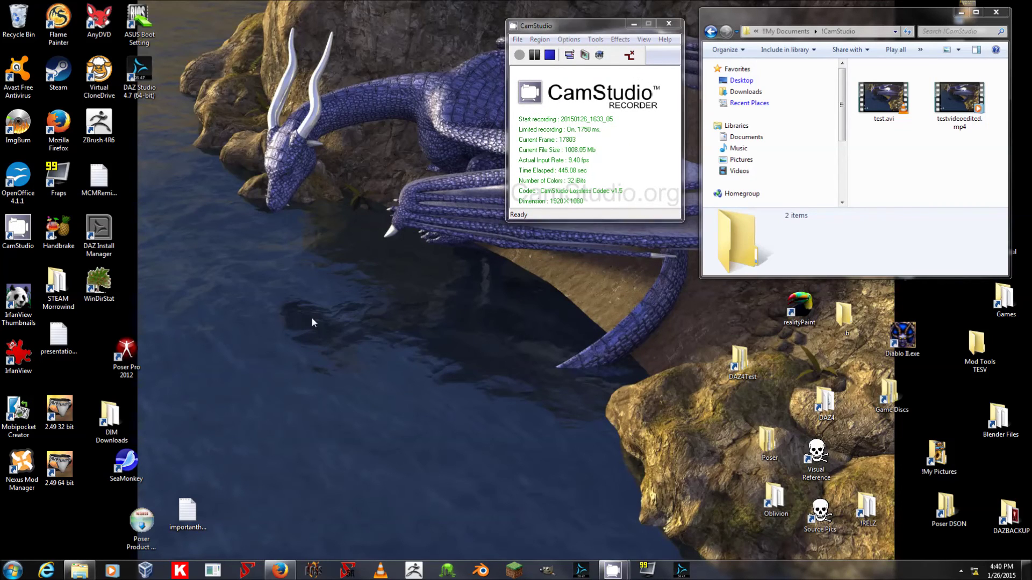